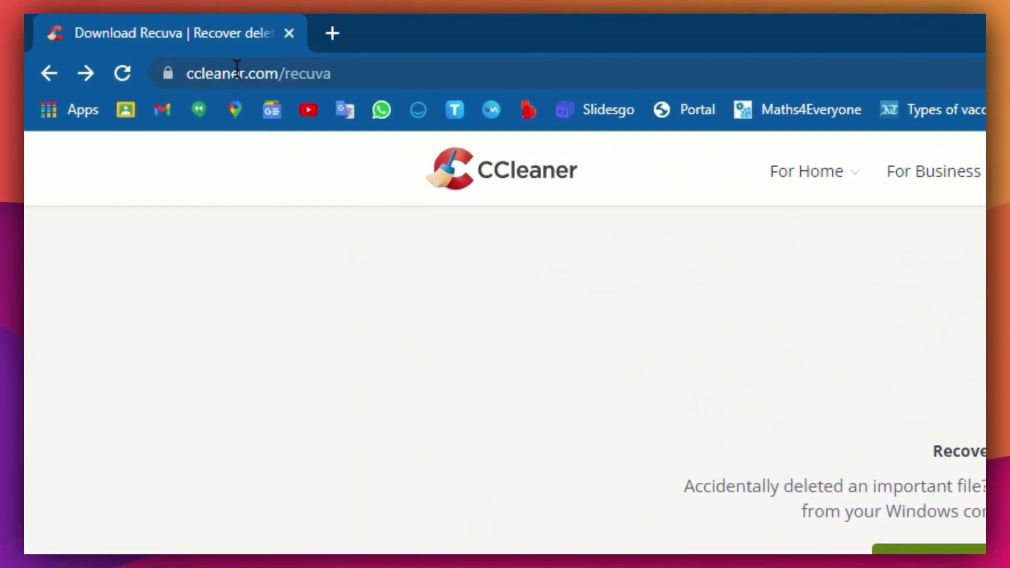
Step: Download the free Recuva installer from ccleaner.com/recuva and open the Recuva v1.53 setup
drag(118, 39, 140, 43)
drag(288, 79, 360, 67)
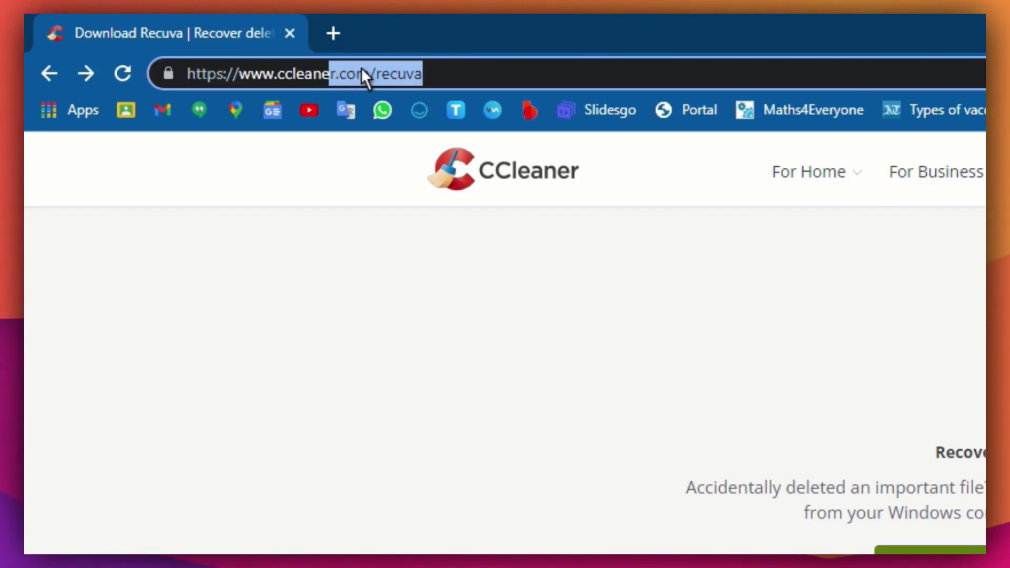
key(End)
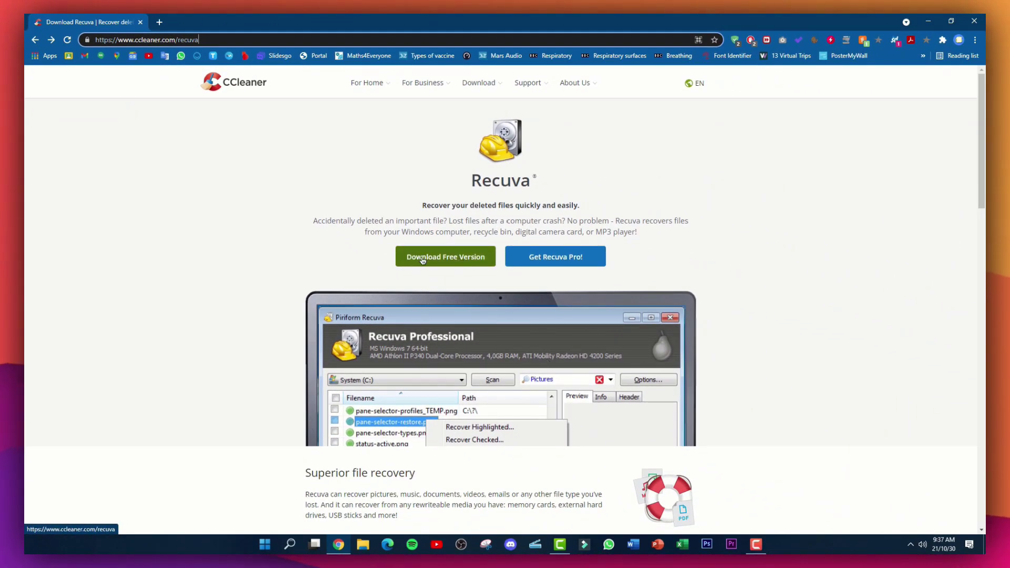
click(458, 258)
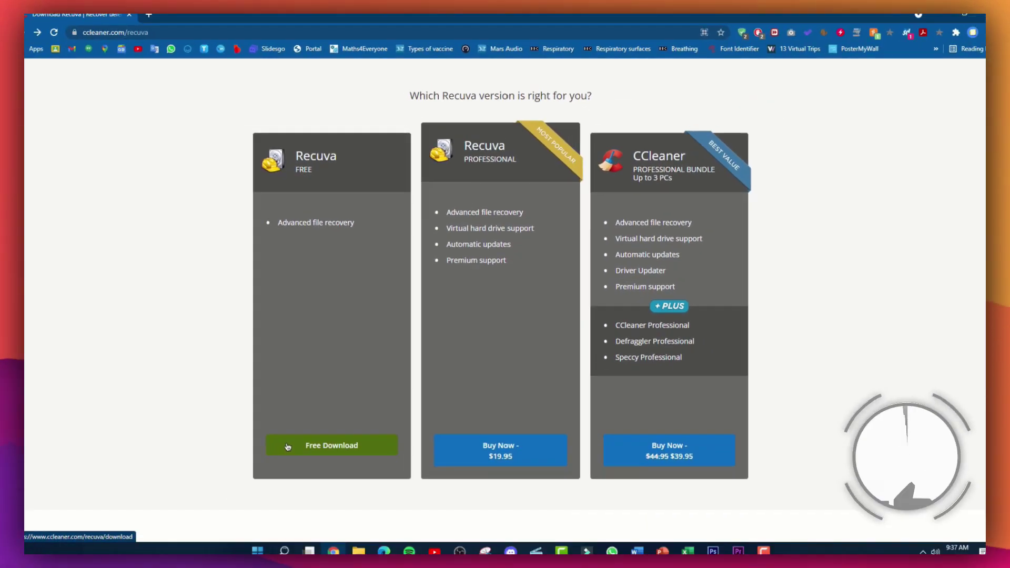
click(288, 447)
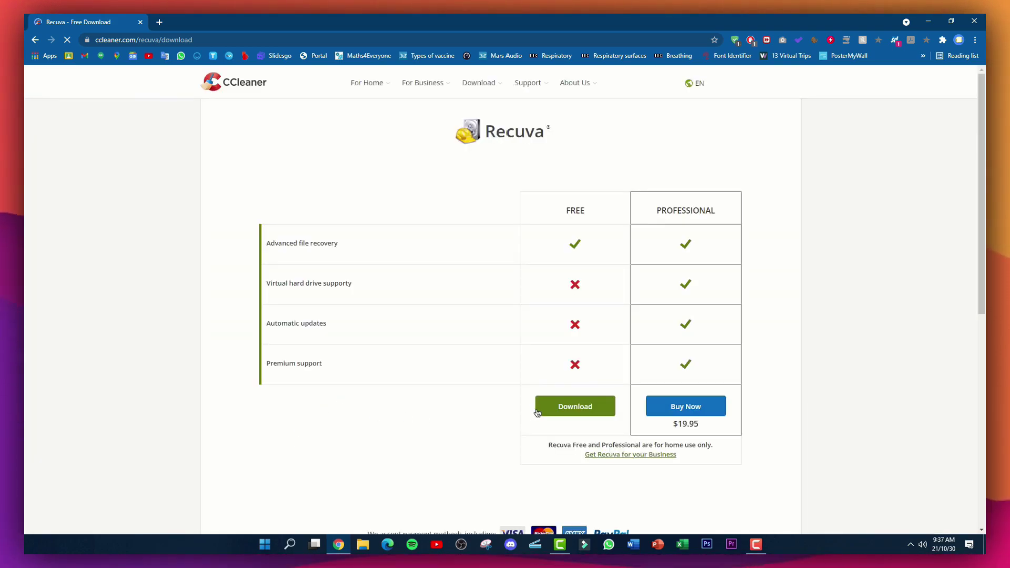
click(550, 411)
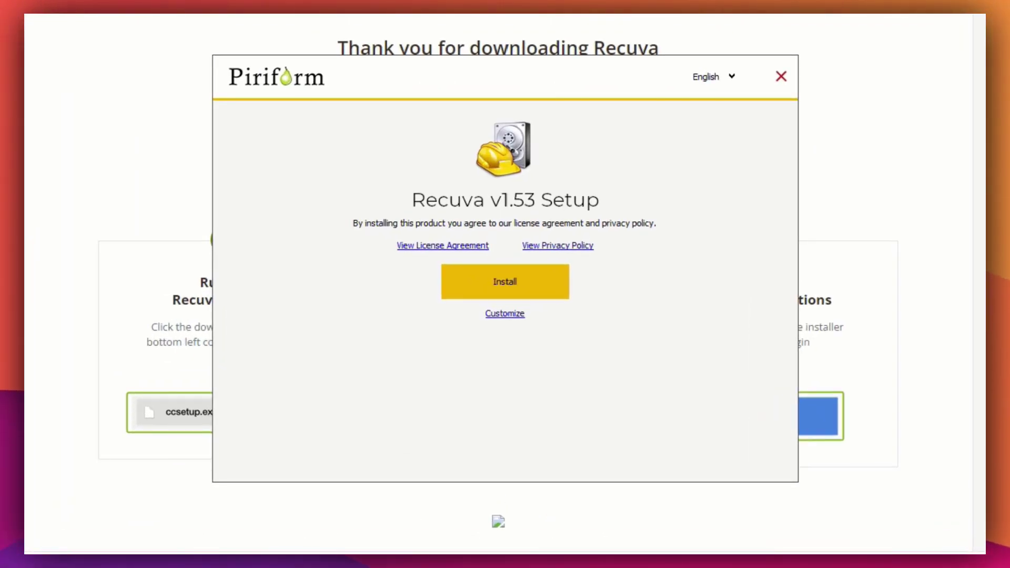
Step: Install Recuva v1.53, launch it, and advance past the wizard's Welcome page
click(462, 289)
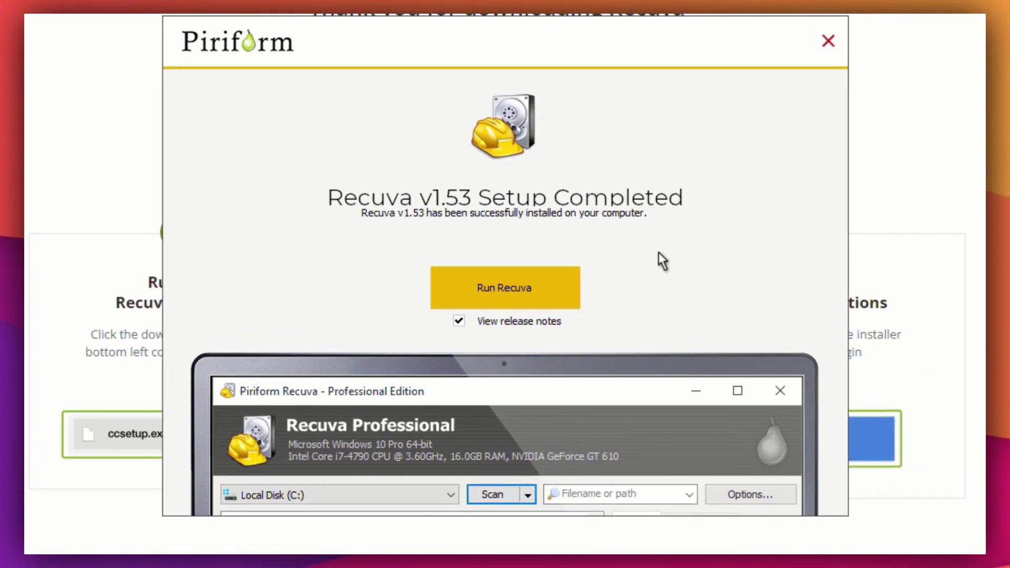
click(564, 291)
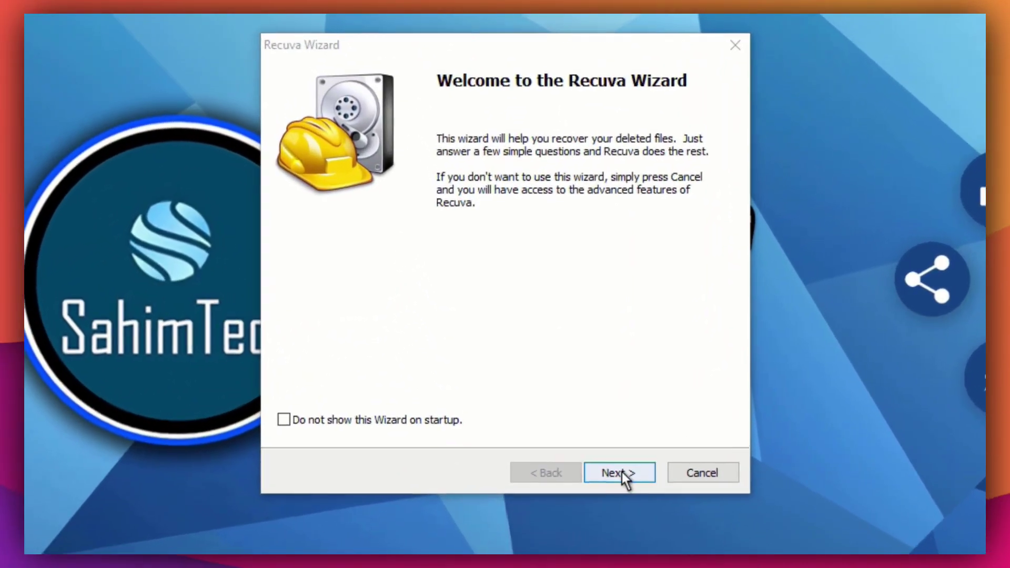
click(579, 405)
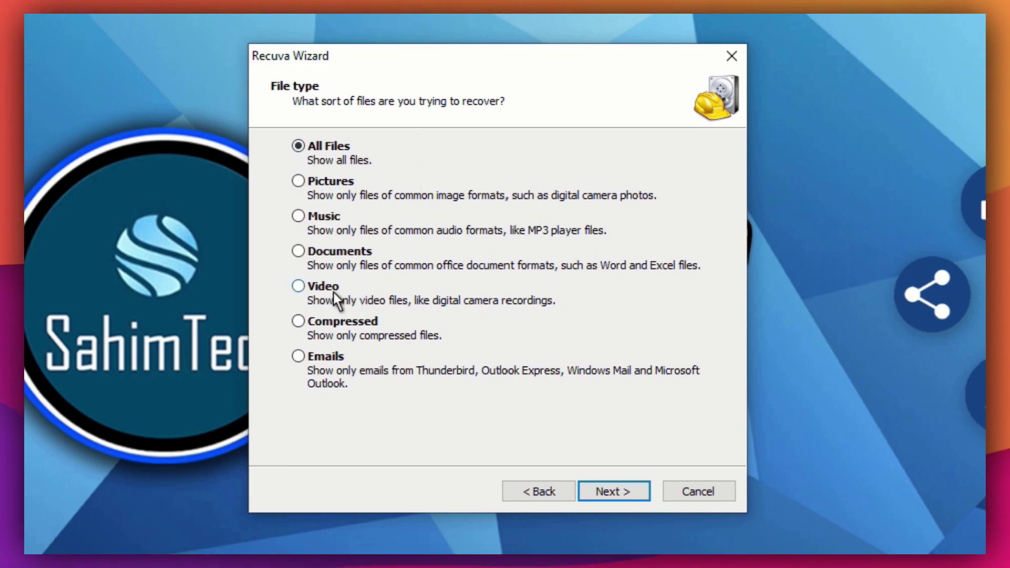
Step: Scan everywhere on the computer for deleted video files, with Deep Scan left off
click(295, 291)
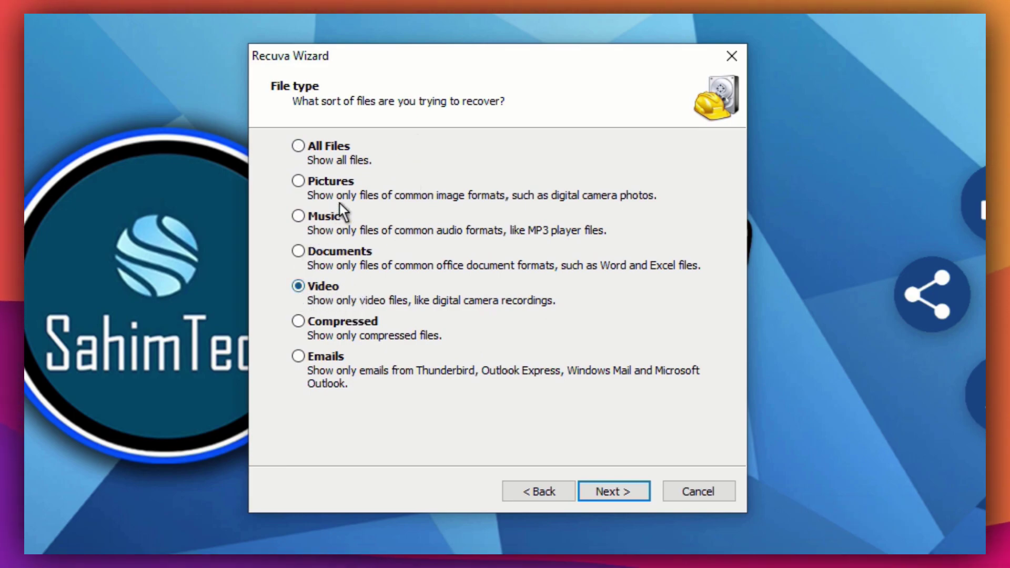
click(627, 493)
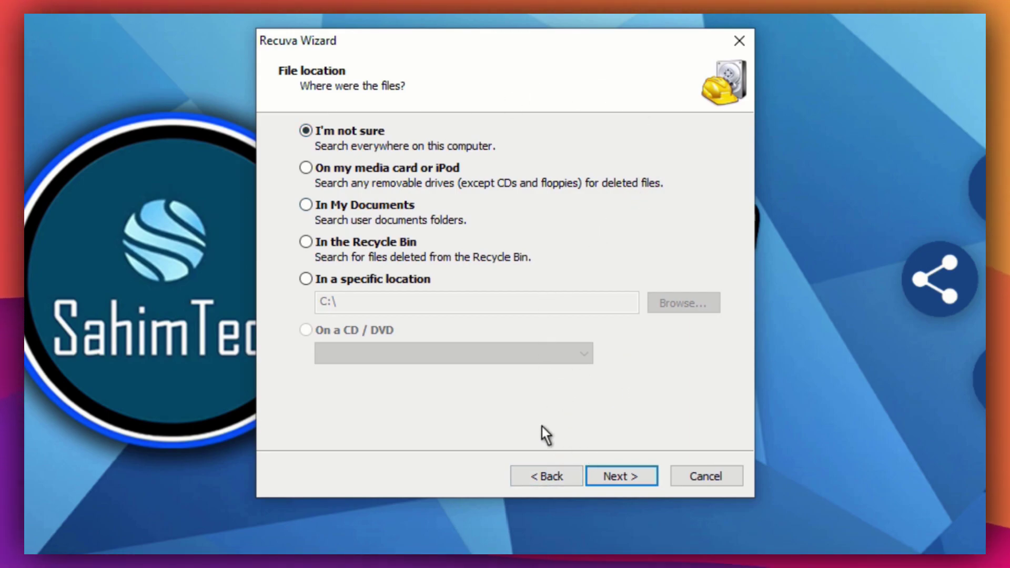
click(619, 476)
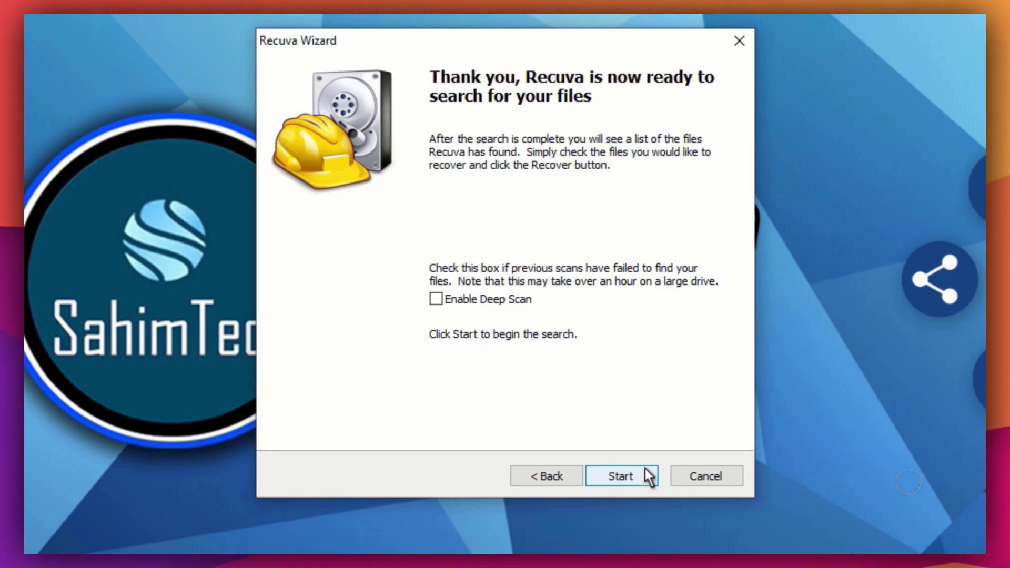
click(453, 300)
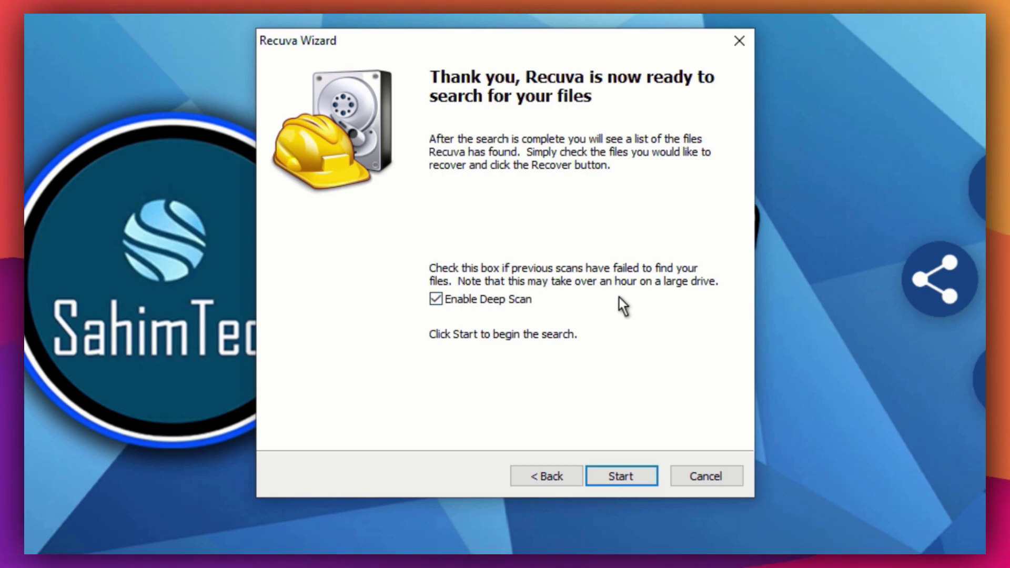
click(514, 302)
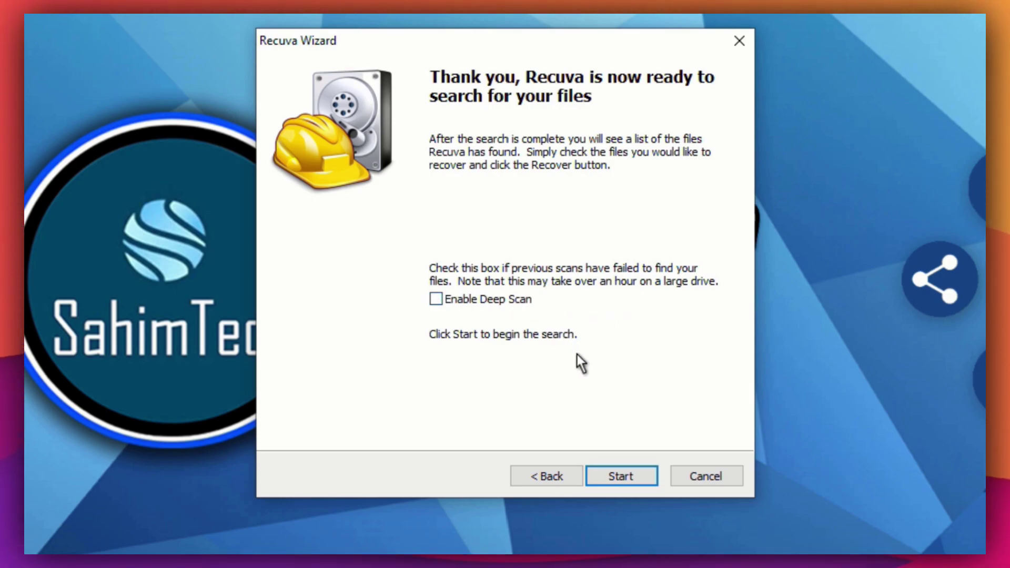
click(639, 476)
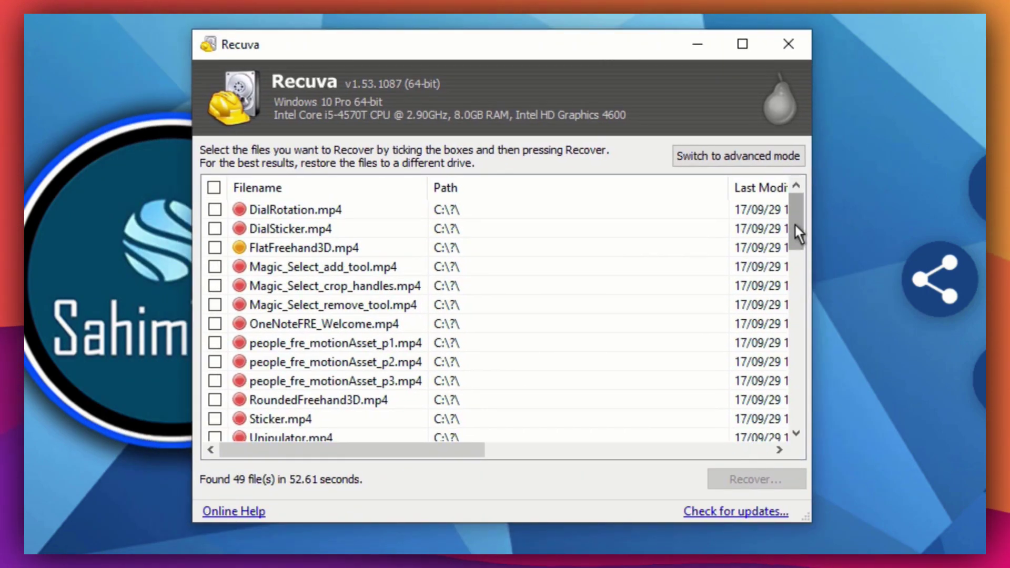
Step: Scroll through the 49 found files and maximize the Recuva results window
drag(794, 226, 784, 422)
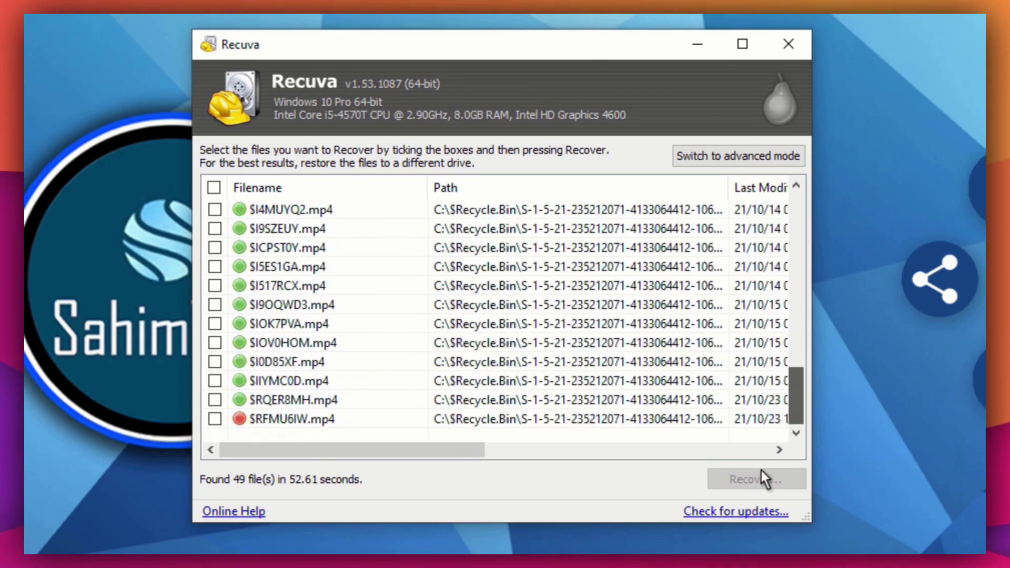
scroll(759, 322, up, 12)
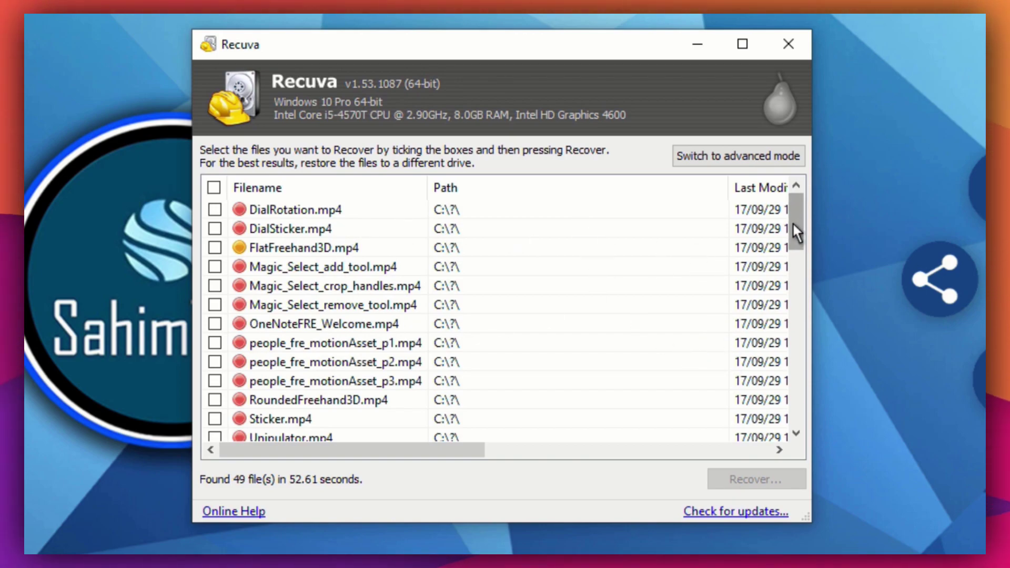
drag(793, 224, 795, 198)
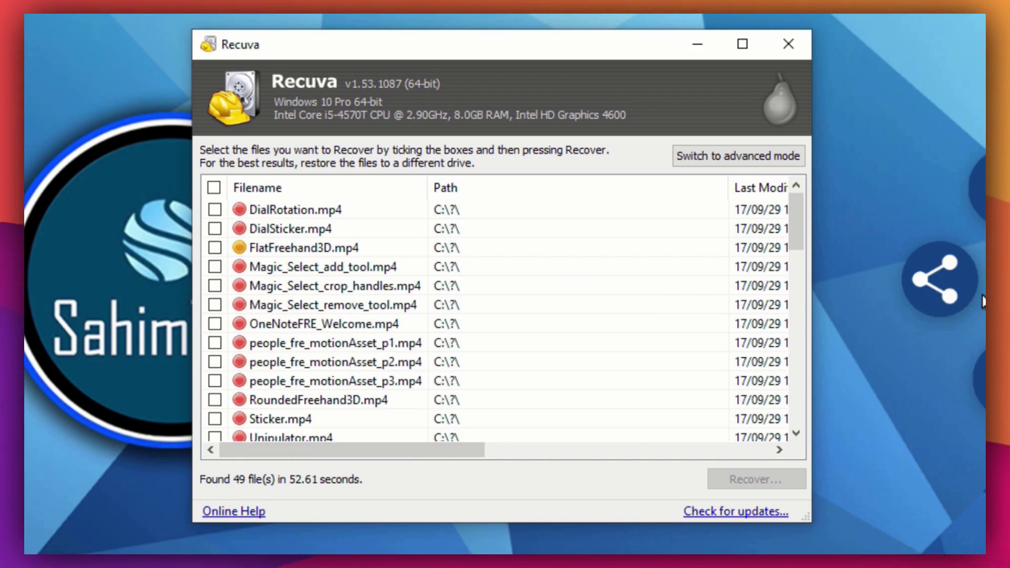
click(742, 42)
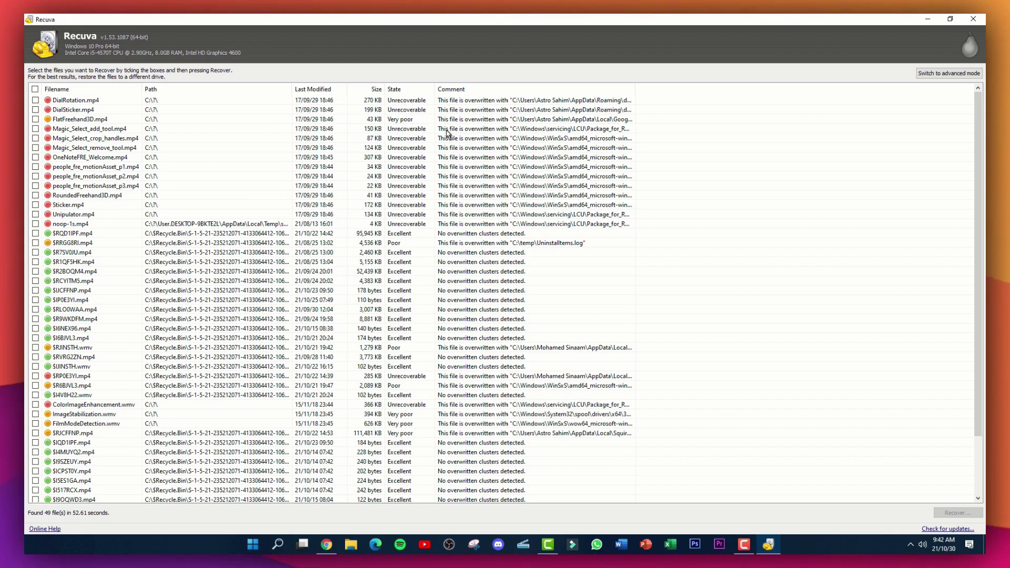
Step: Recover the $RCYITM5.mp4 video to the Desktop despite the same-drive warning, then minimize Recuva
scroll(447, 200, down, 3)
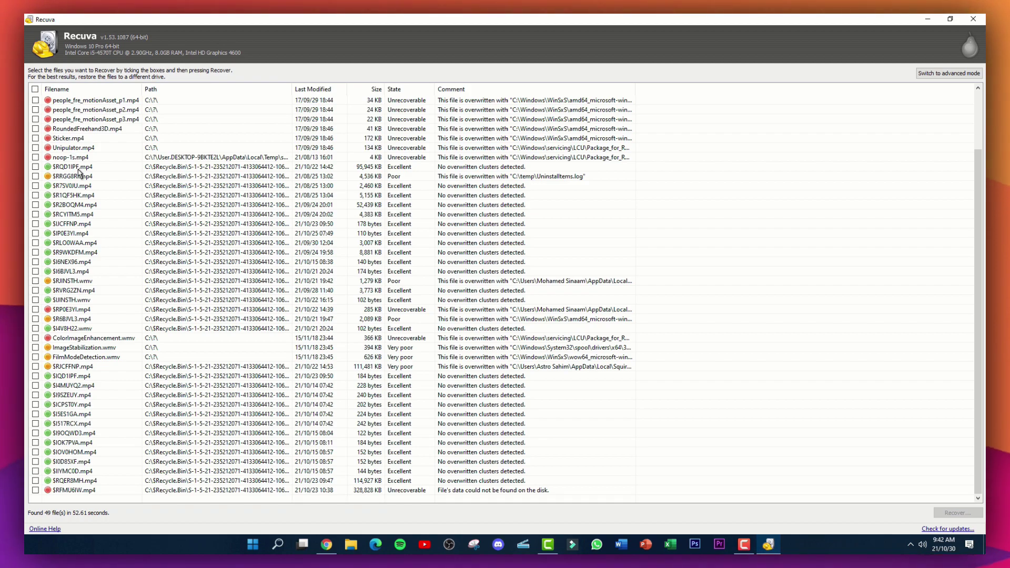
click(77, 187)
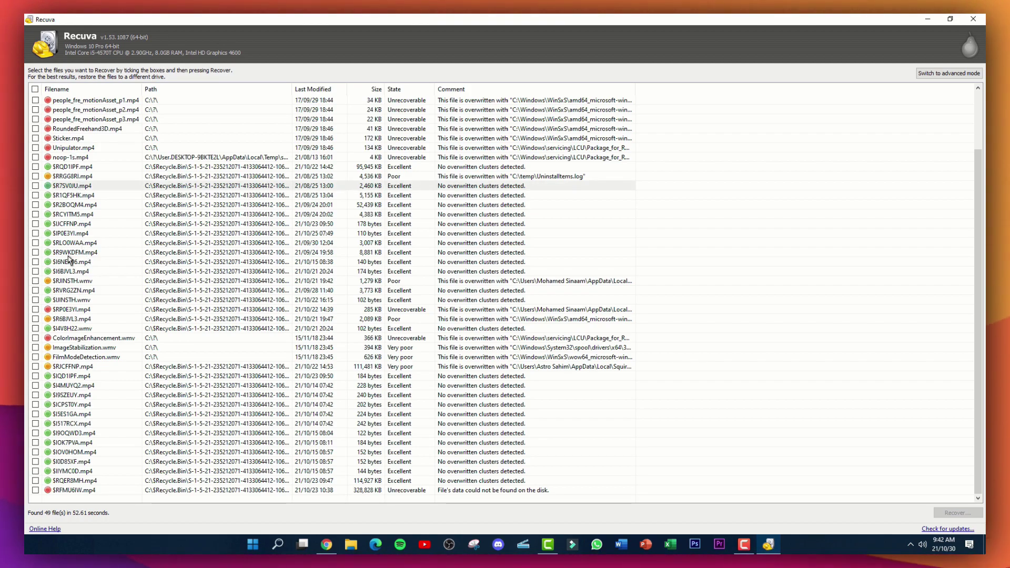
click(79, 214)
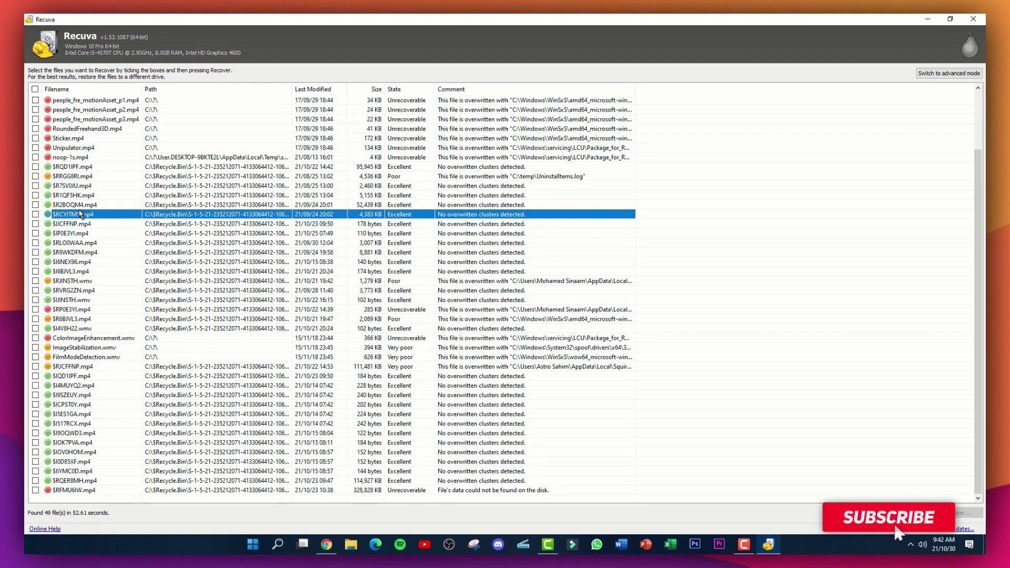
right_click(78, 214)
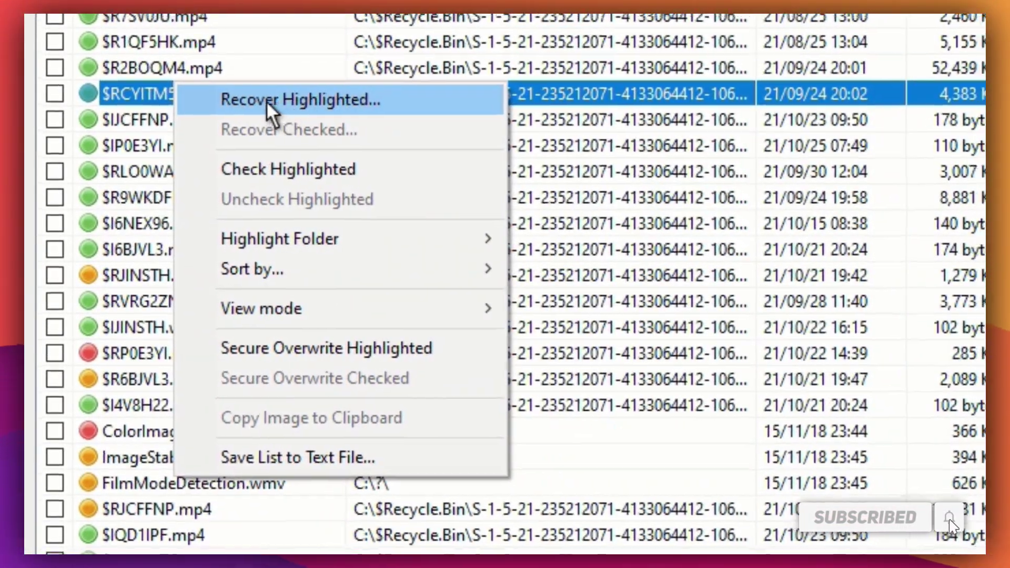
click(266, 100)
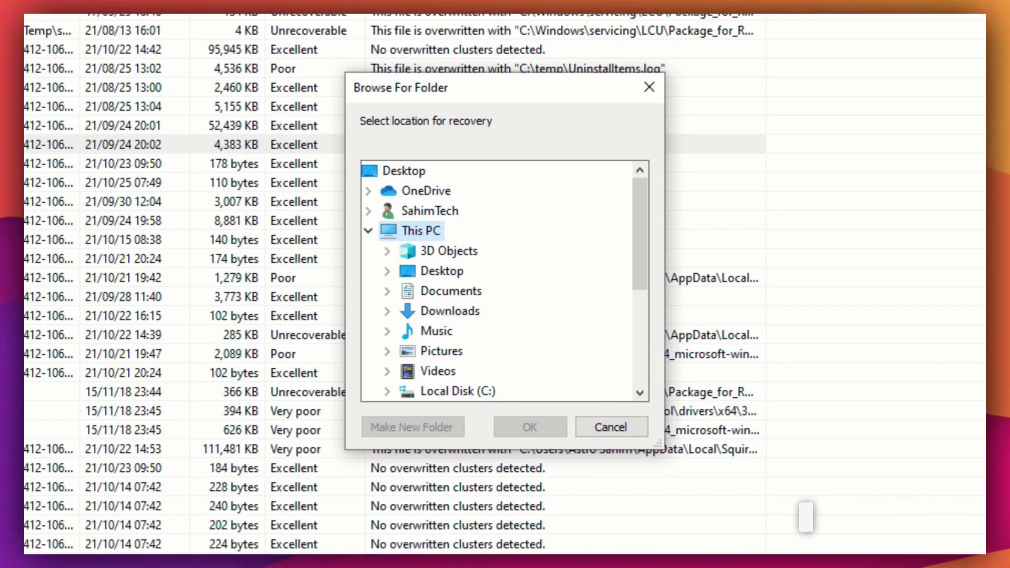
click(448, 273)
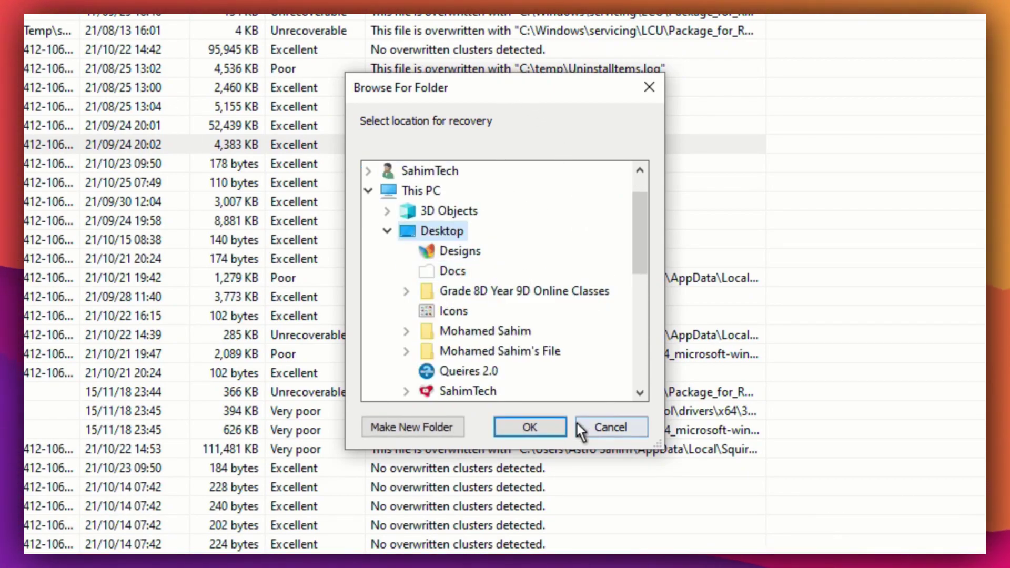
click(540, 432)
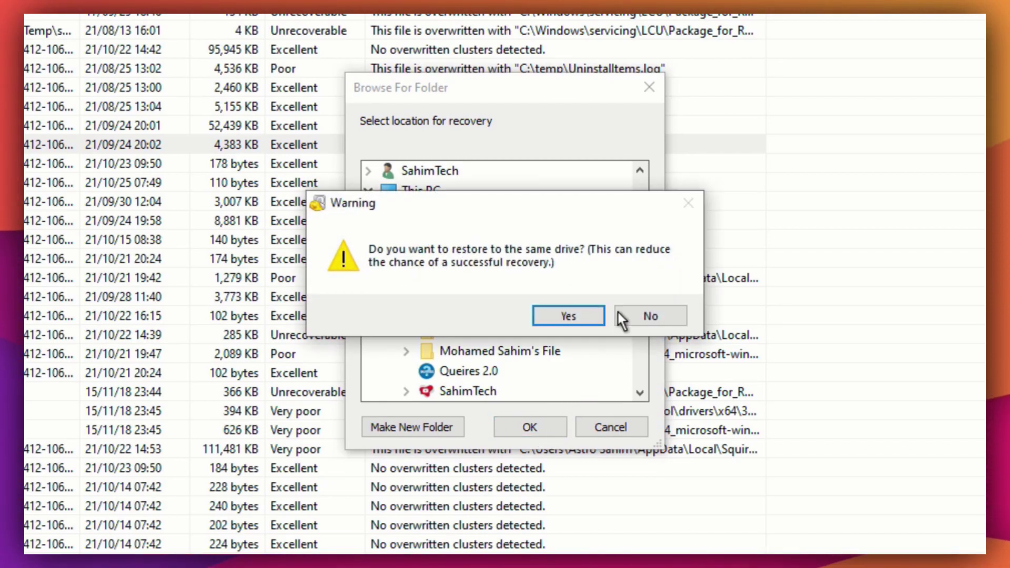
click(576, 314)
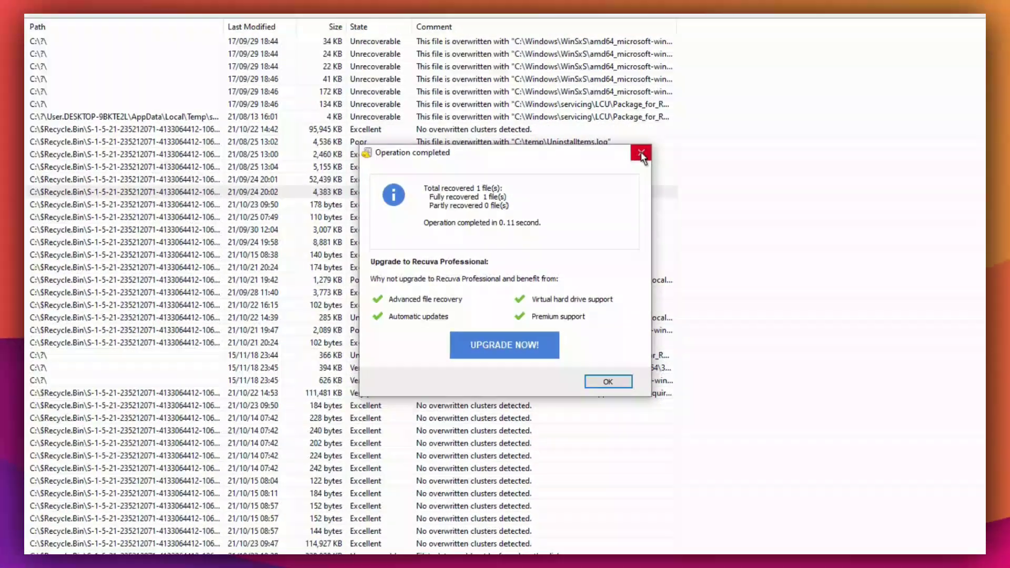
click(695, 424)
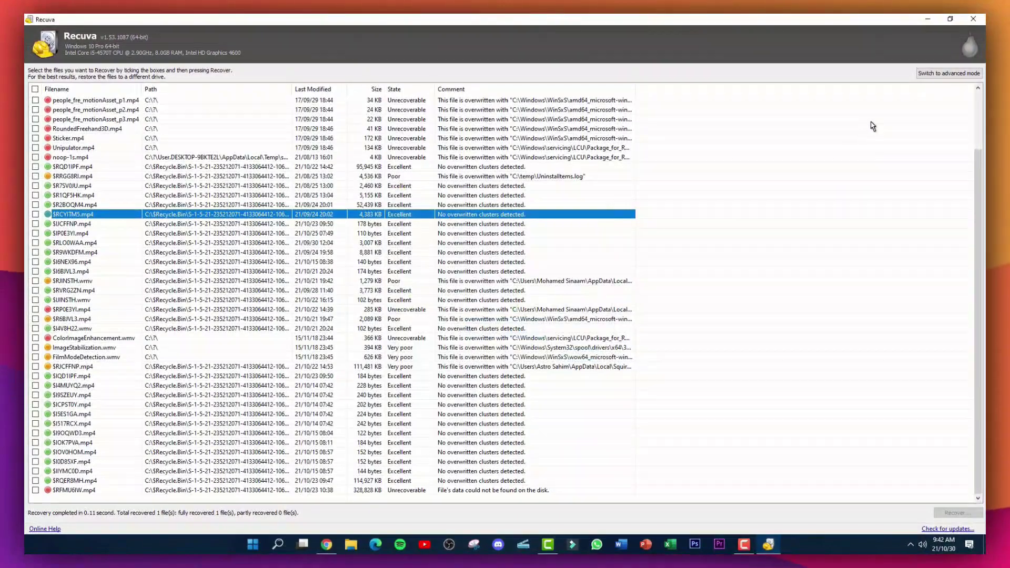
click(929, 19)
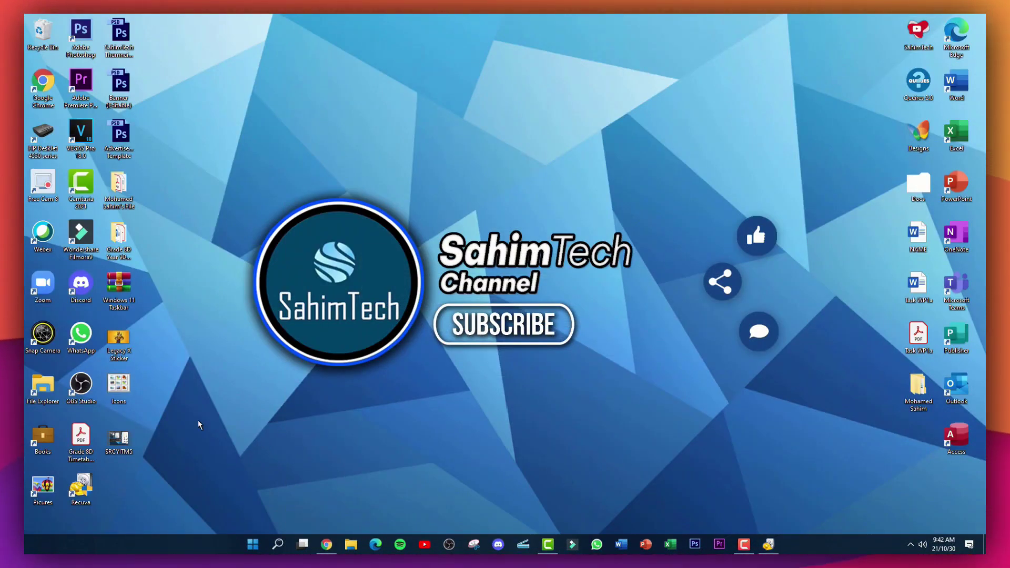
double_click(117, 441)
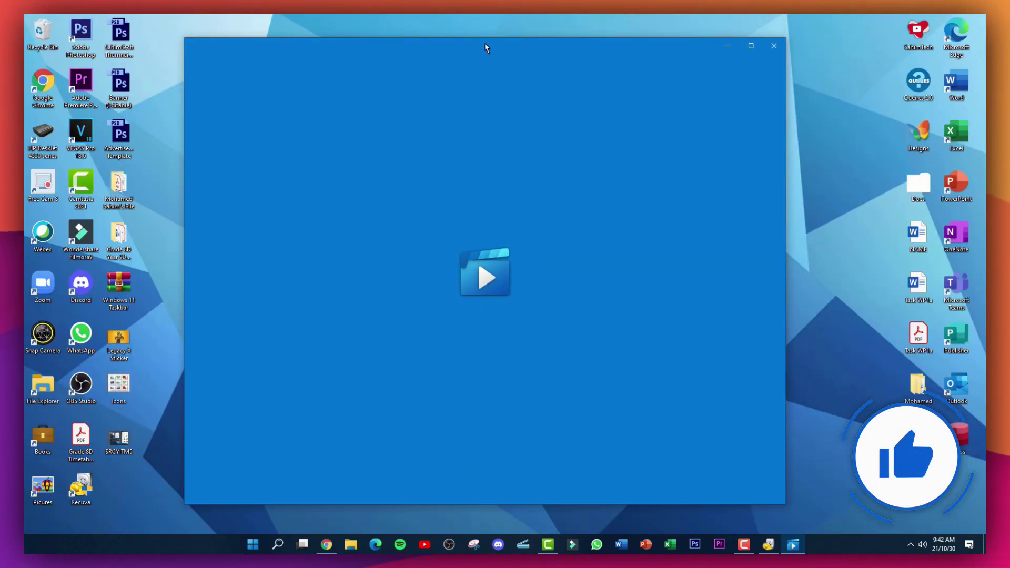
drag(484, 44, 525, 56)
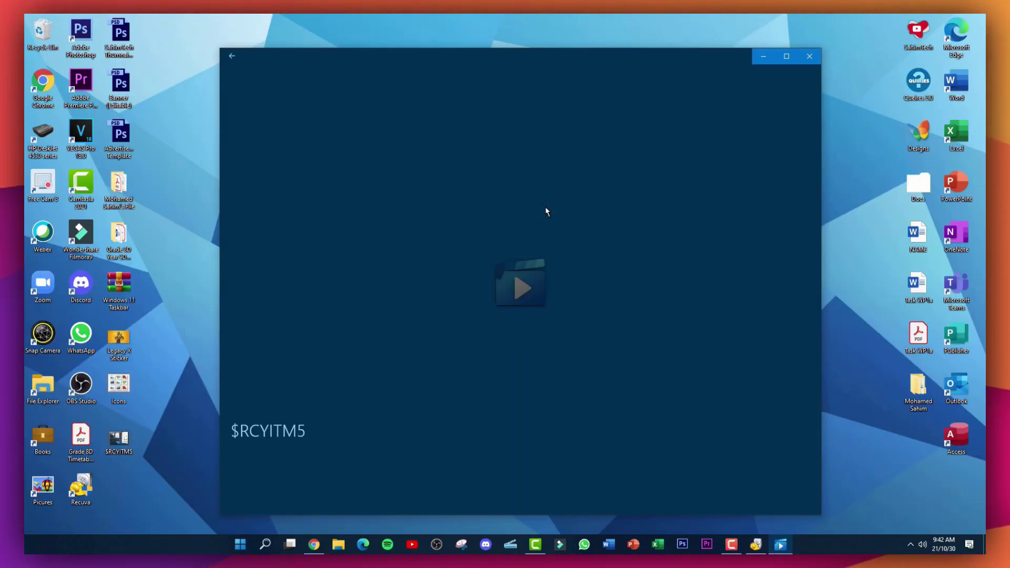
double_click(545, 210)
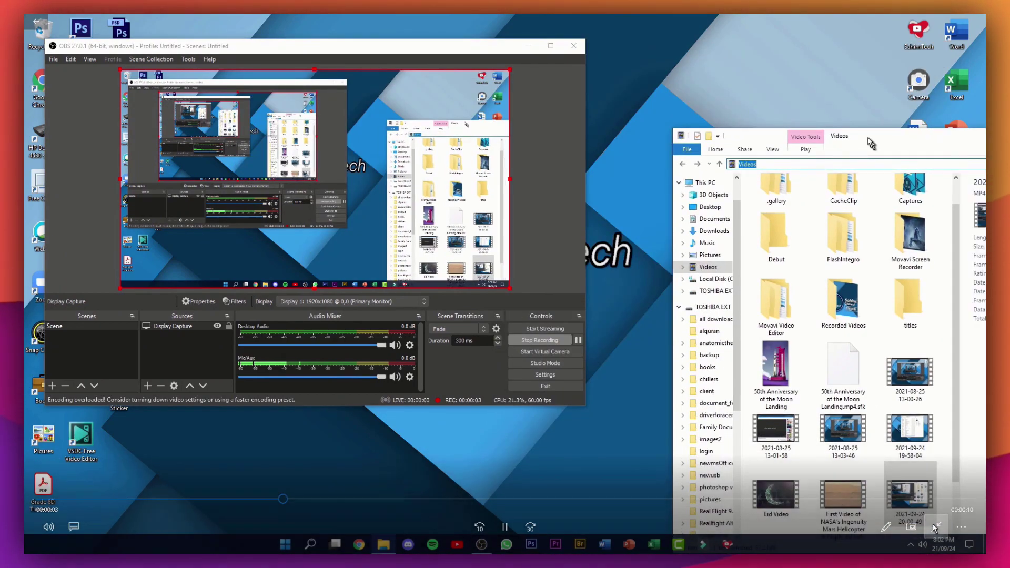
click(937, 527)
mouse_move(664, 62)
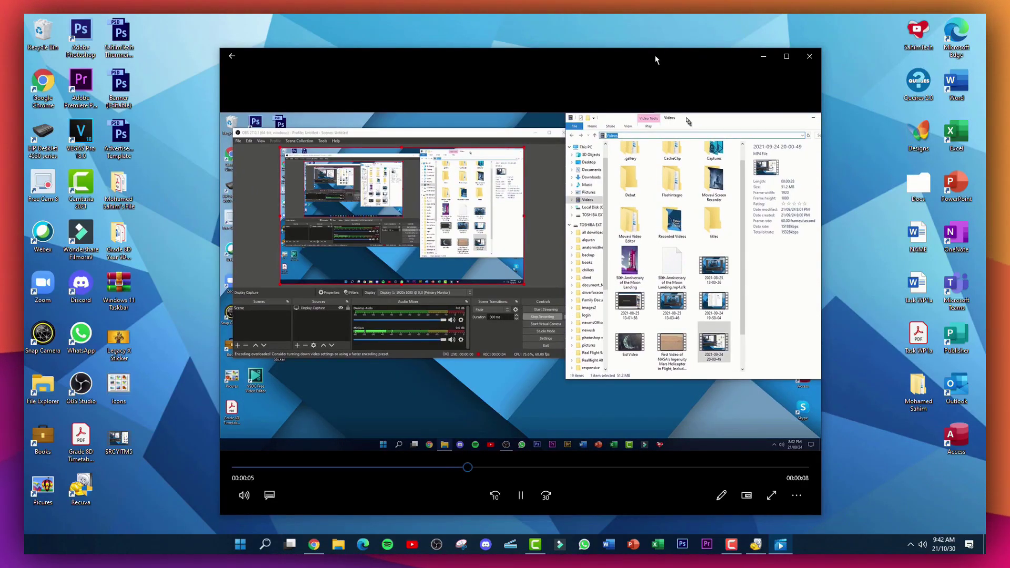
mouse_move(656, 60)
mouse_down()
mouse_move(647, 49)
mouse_move(667, 40)
mouse_move(638, 51)
mouse_up()
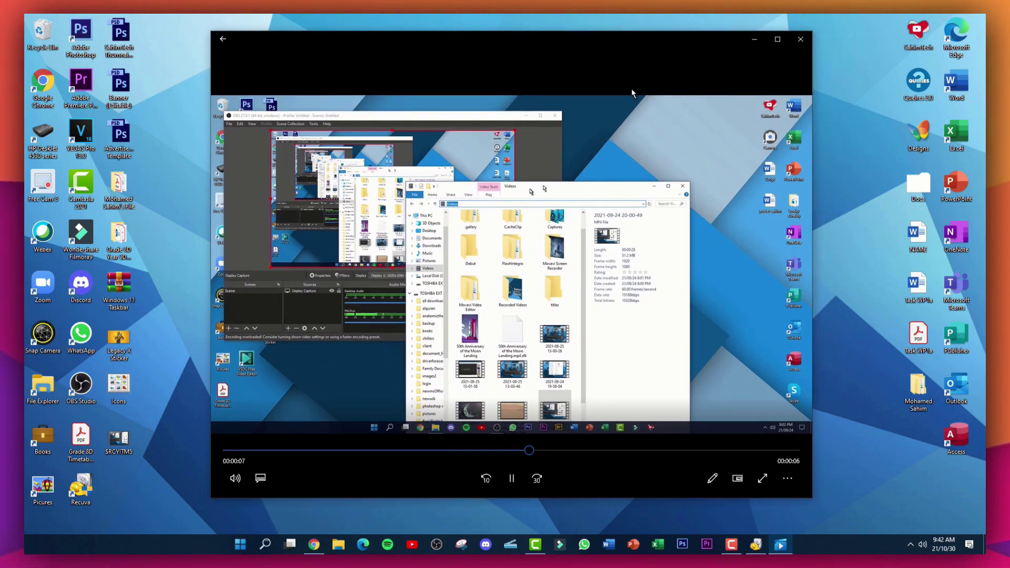
click(800, 40)
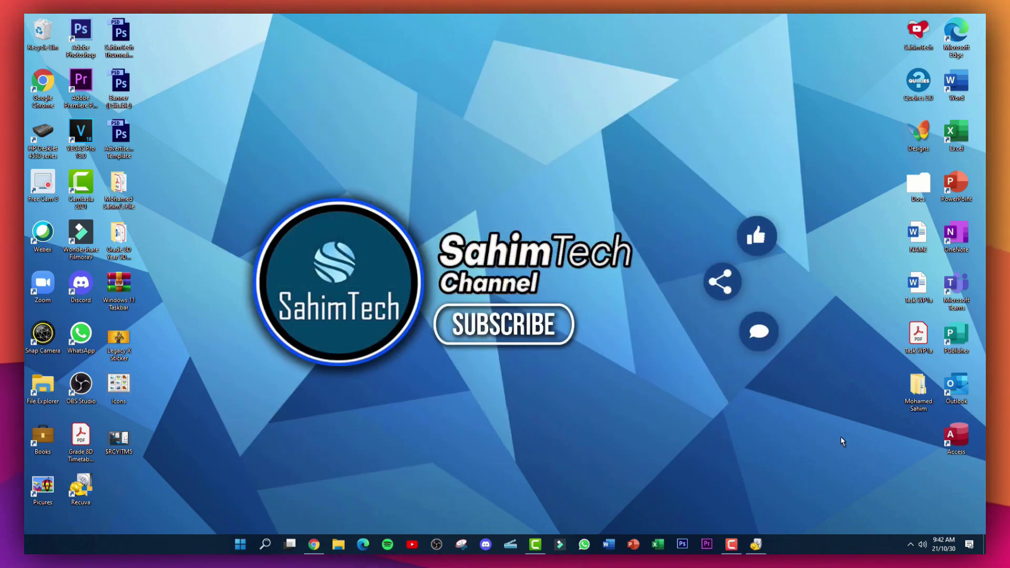
Step: Recover $I4V8H22.wmv from the results to the Desktop on the same drive
click(763, 545)
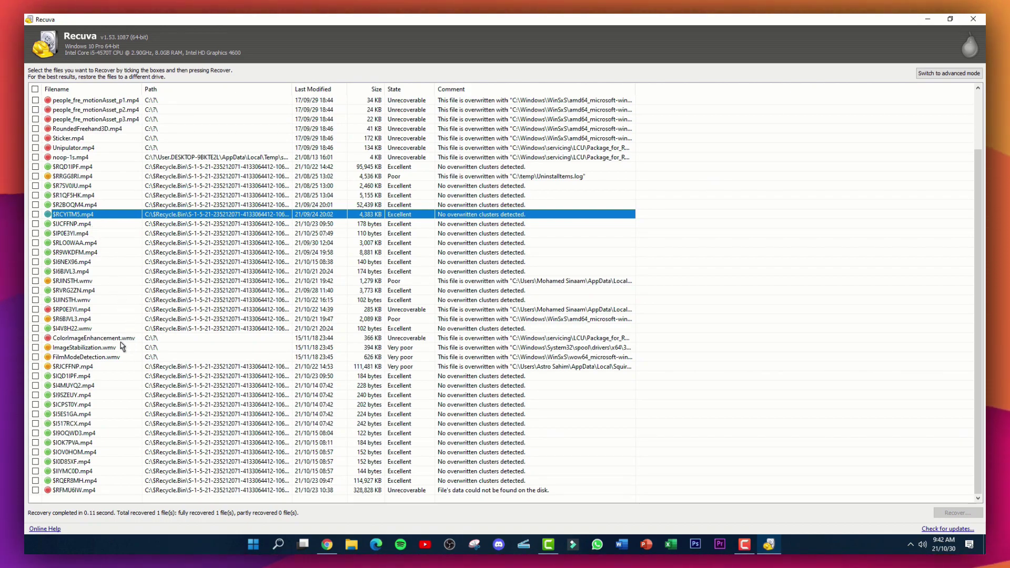
click(92, 330)
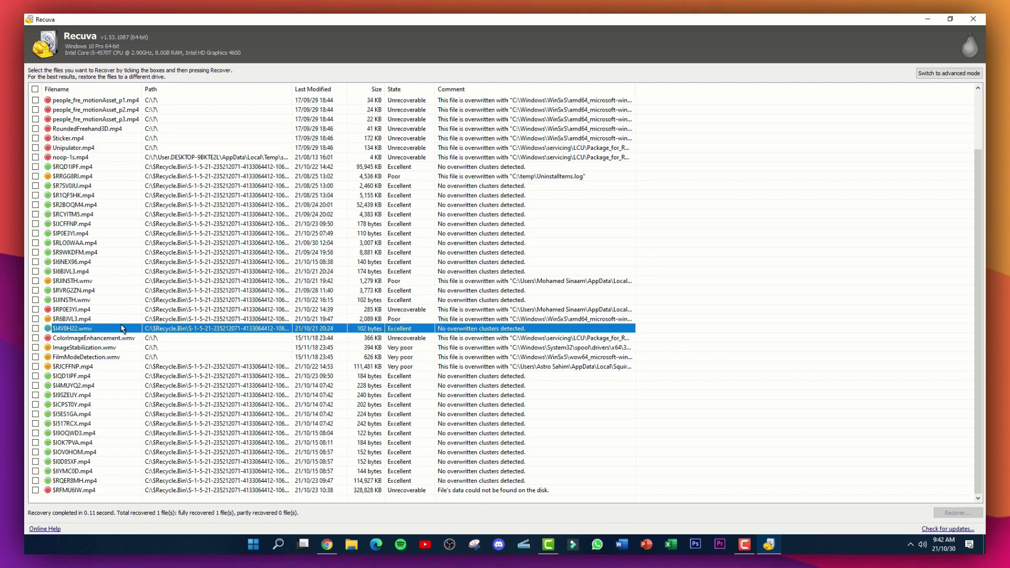
right_click(122, 329)
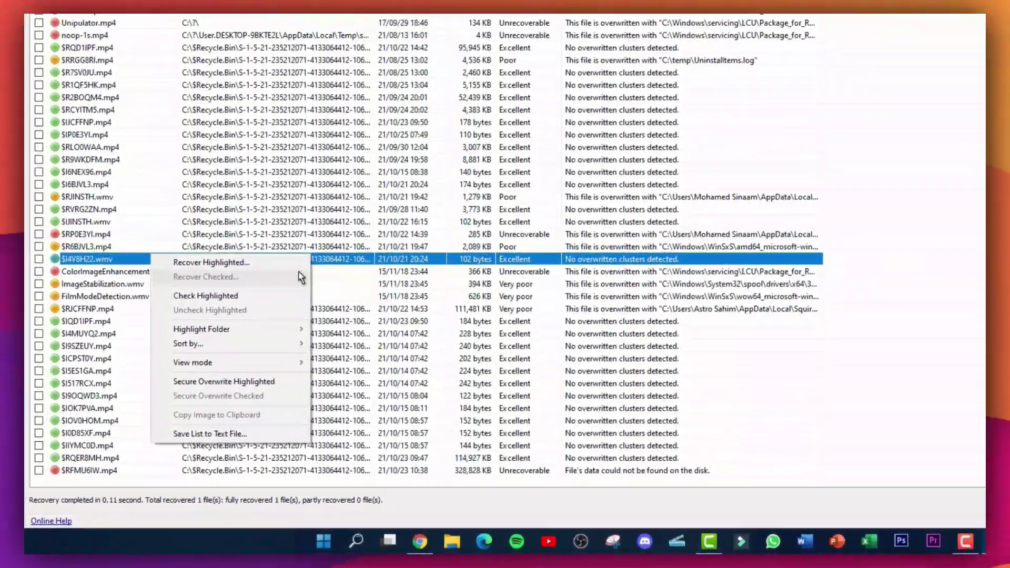
click(284, 262)
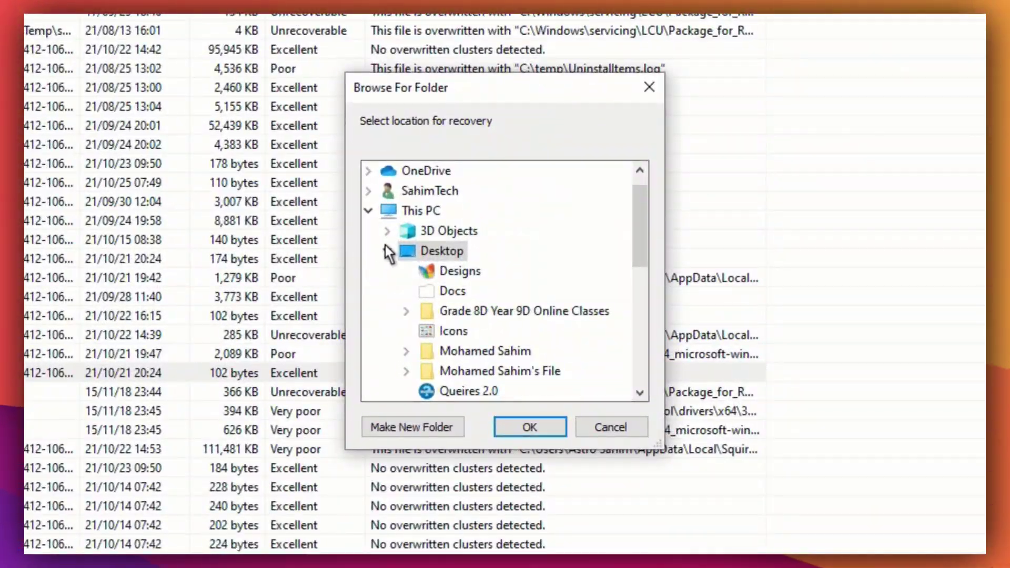
click(437, 251)
click(535, 431)
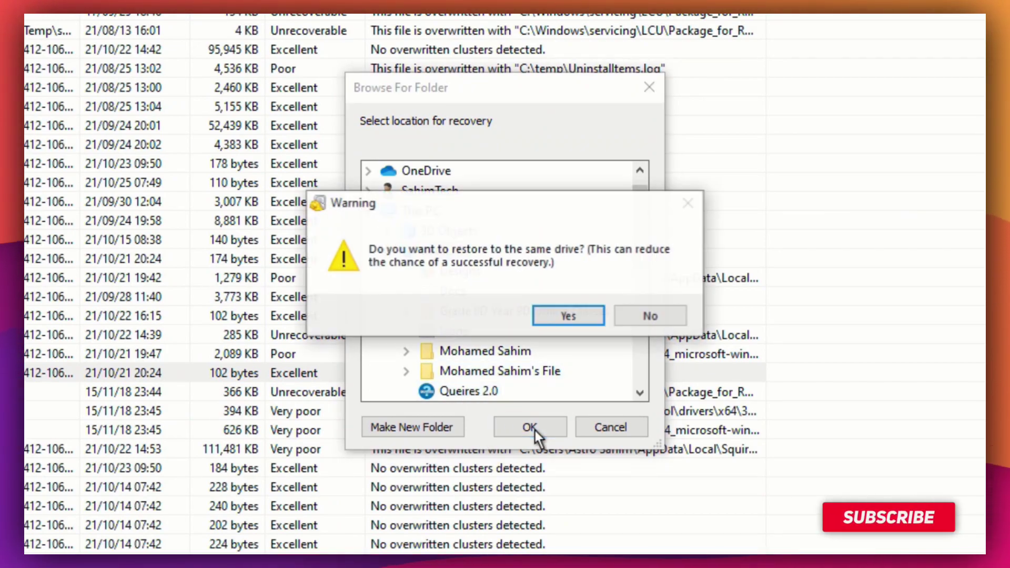
click(570, 318)
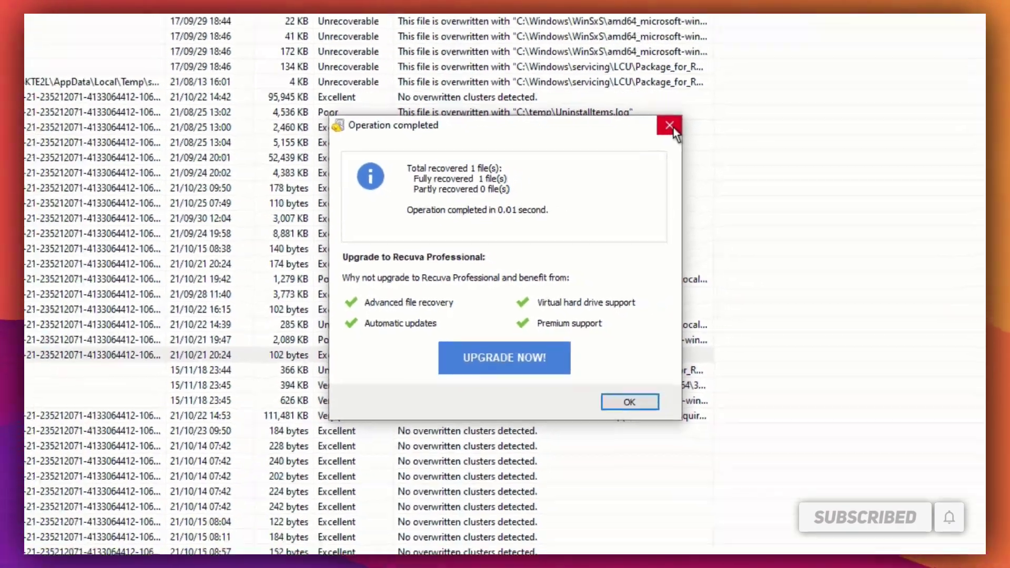
click(674, 127)
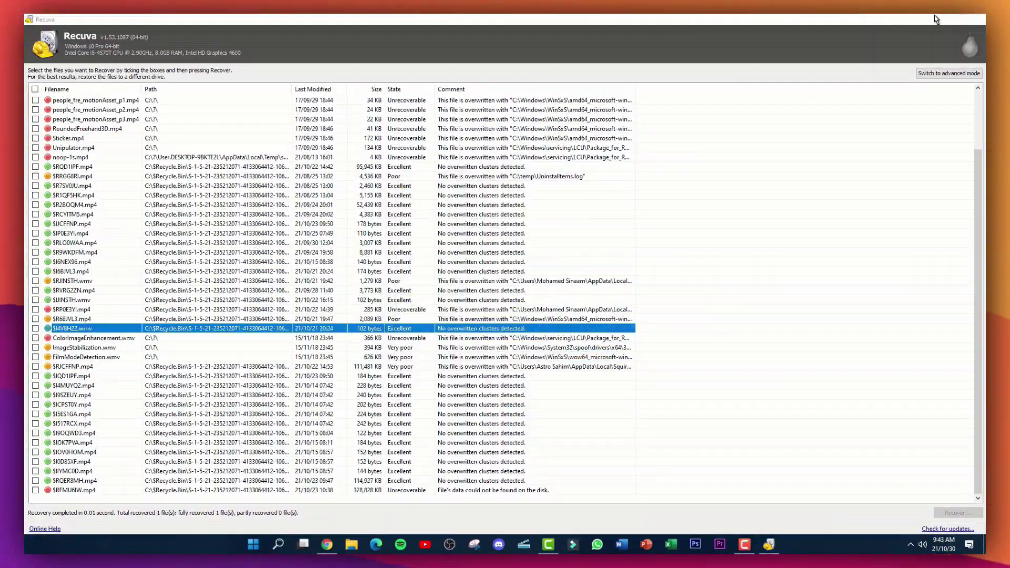
click(937, 19)
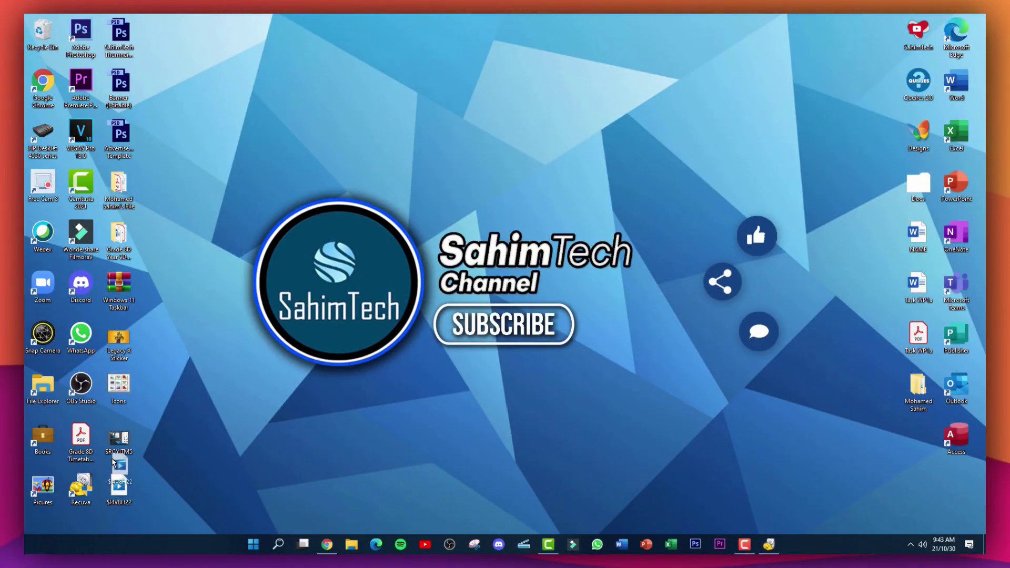
Step: Recover the unrecoverable RoundedFreehand3D.mp4 to the Desktop, accepting the same-drive restore
drag(113, 462, 119, 486)
drag(180, 490, 121, 432)
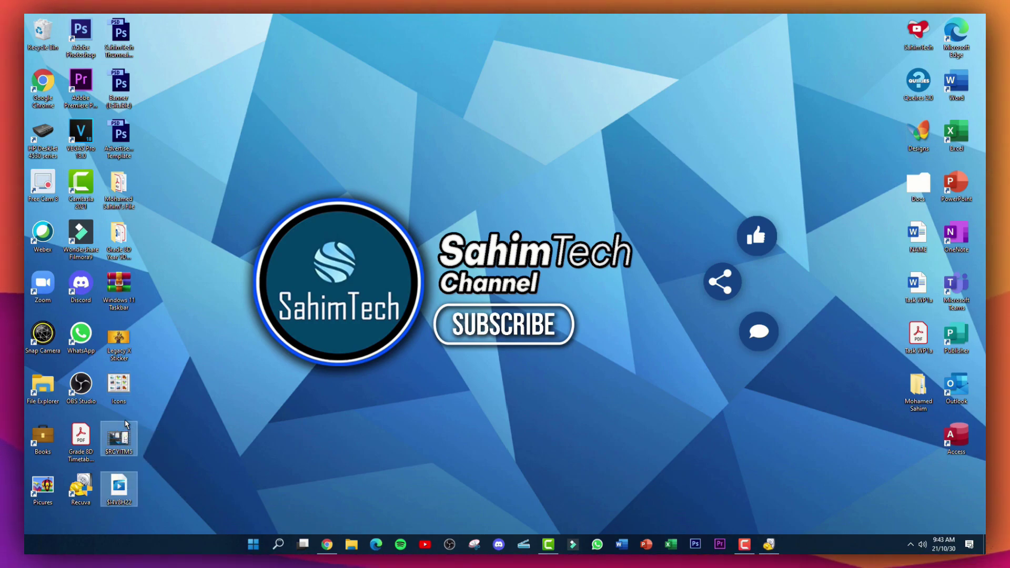
click(767, 546)
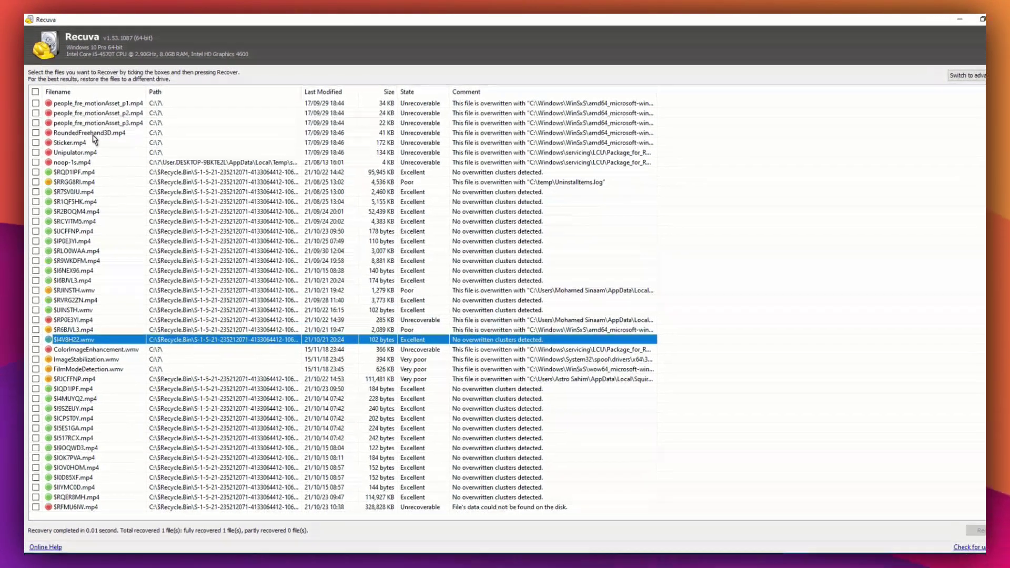
right_click(90, 132)
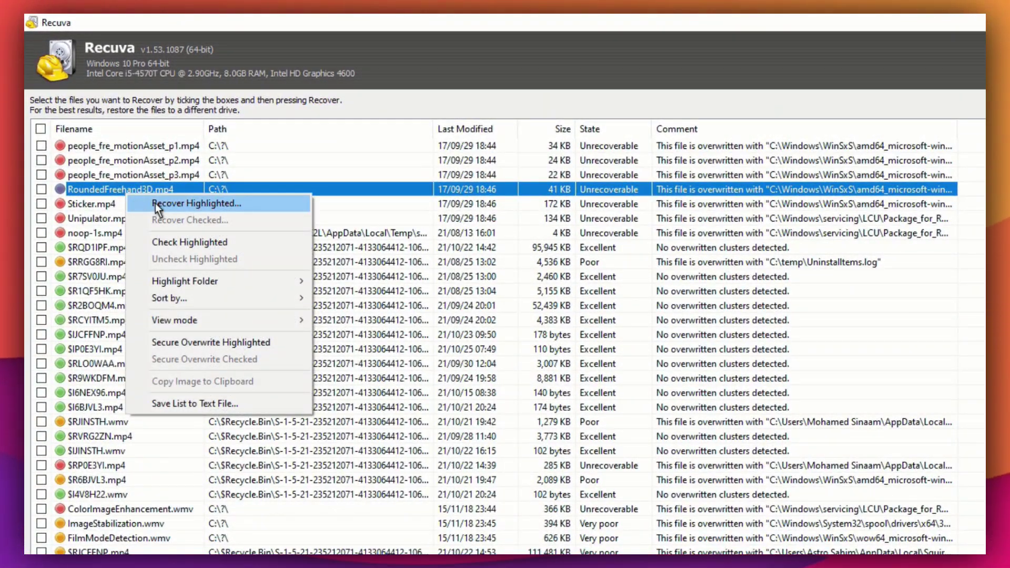
click(156, 203)
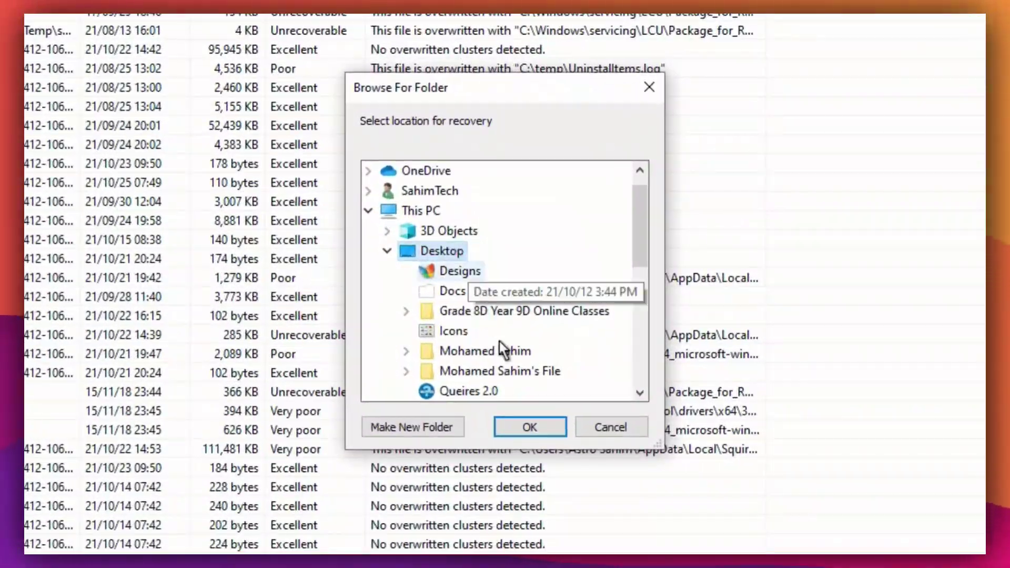
click(542, 428)
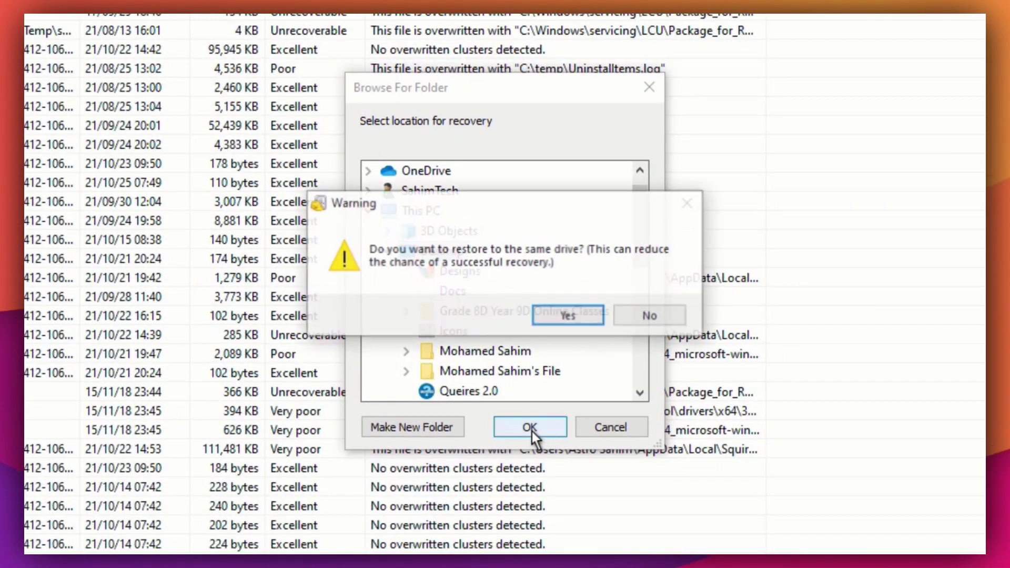
click(600, 316)
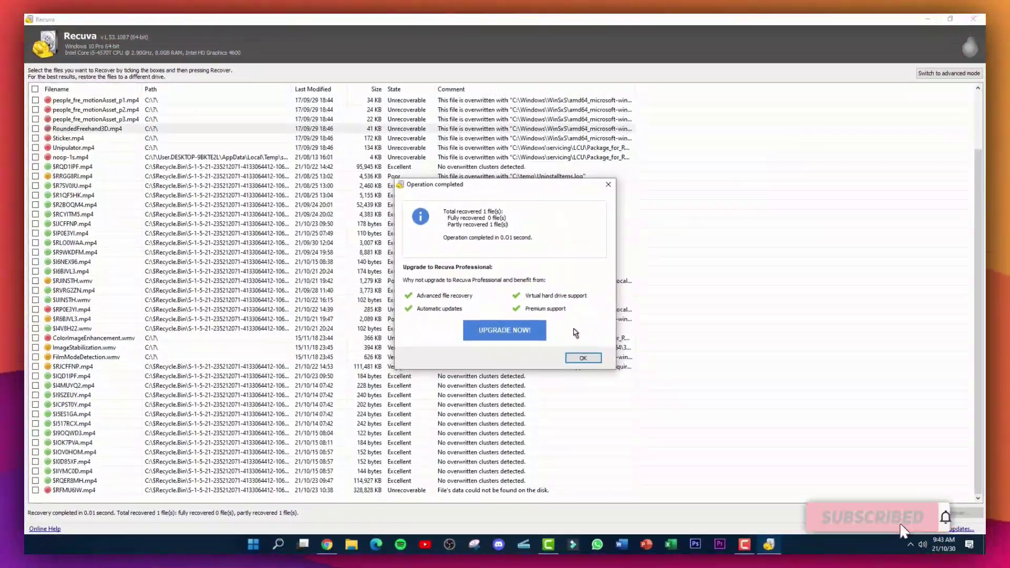
click(608, 185)
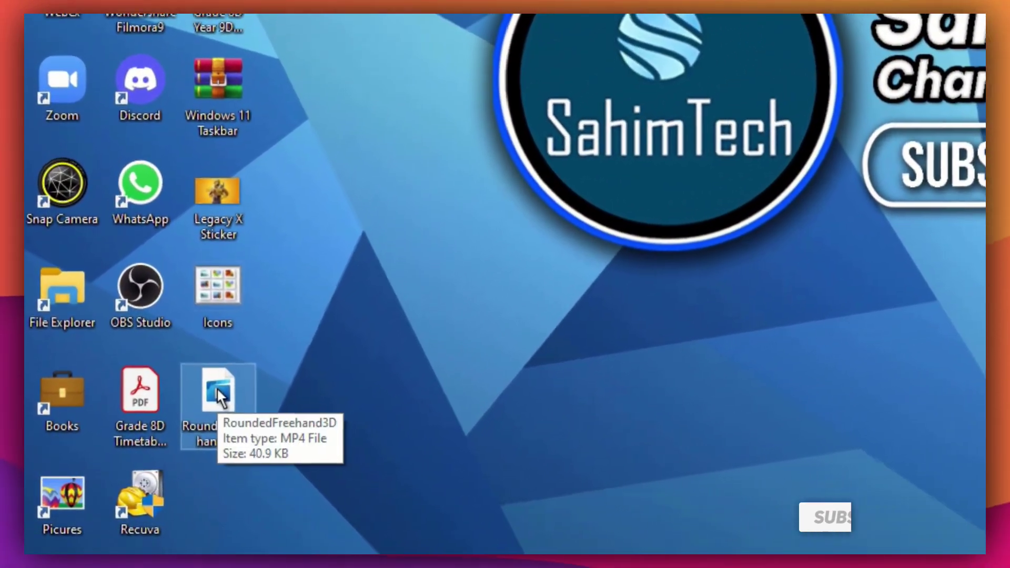
Step: Try playing RoundedFreehand3D.mp4 in Movies & TV, dismiss the playback error, and close the player
double_click(120, 436)
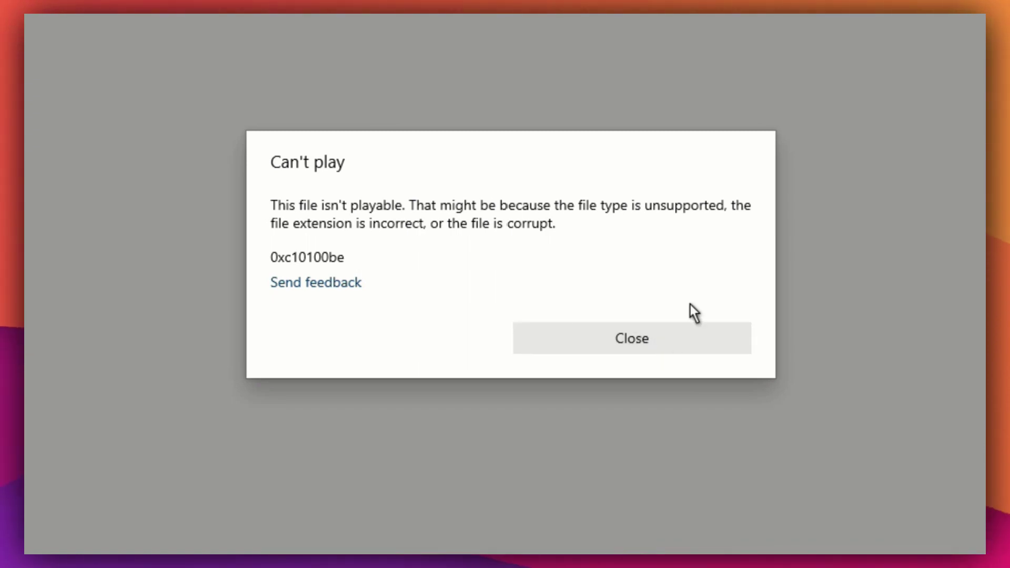
click(721, 342)
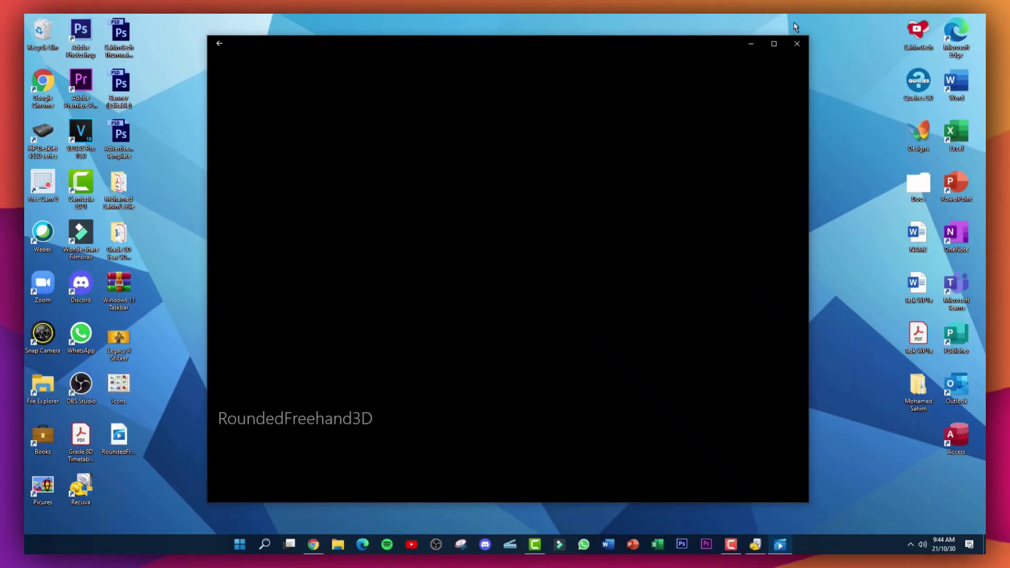
click(797, 44)
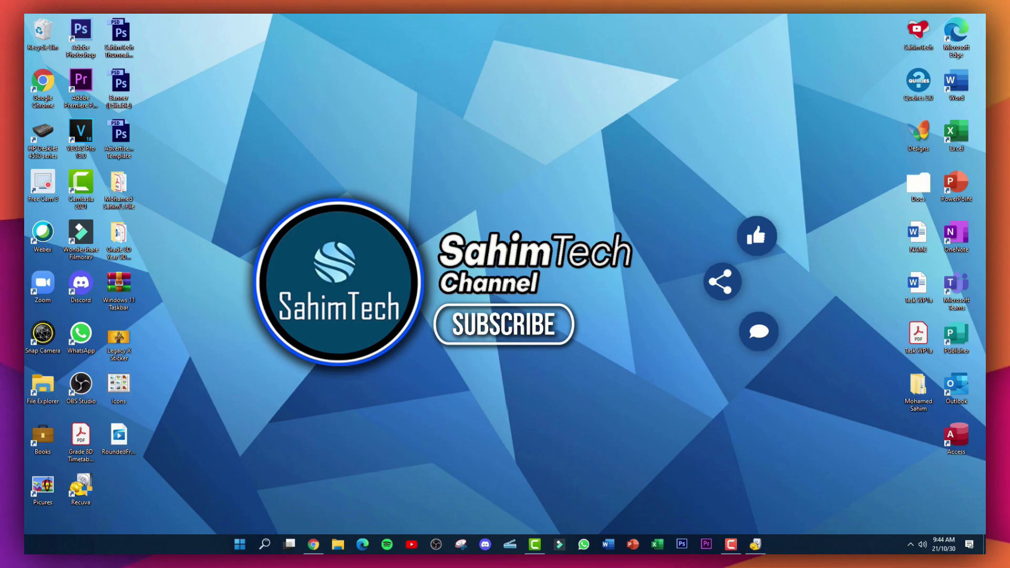
click(755, 544)
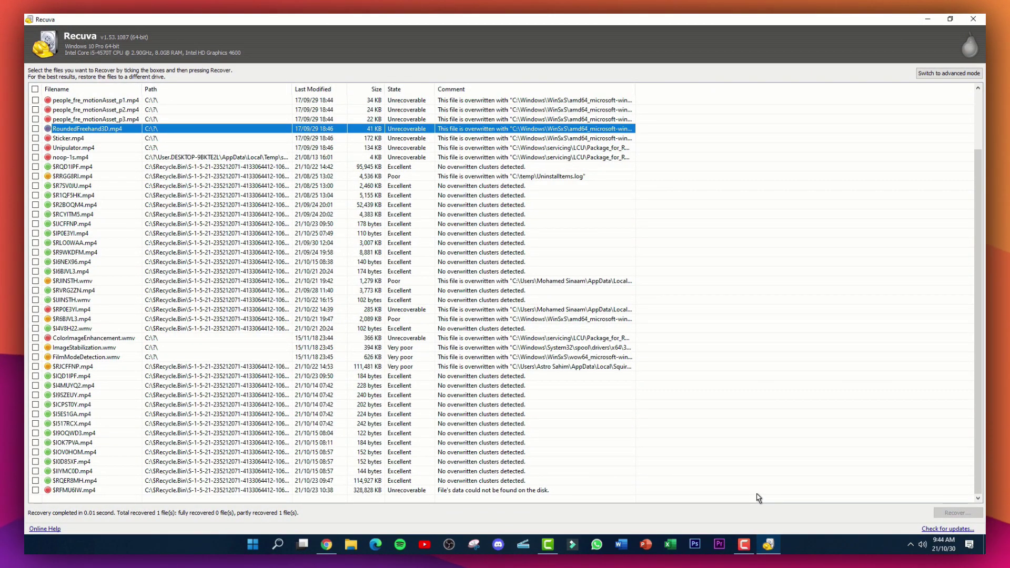